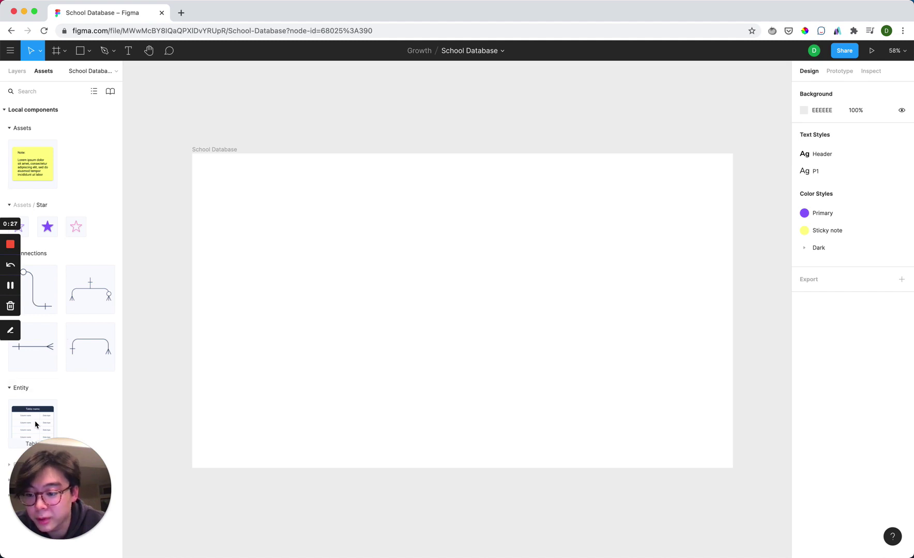
Add a Table component to the School Database frame and name its header Students
left_click_drag(35, 425, 331, 335)
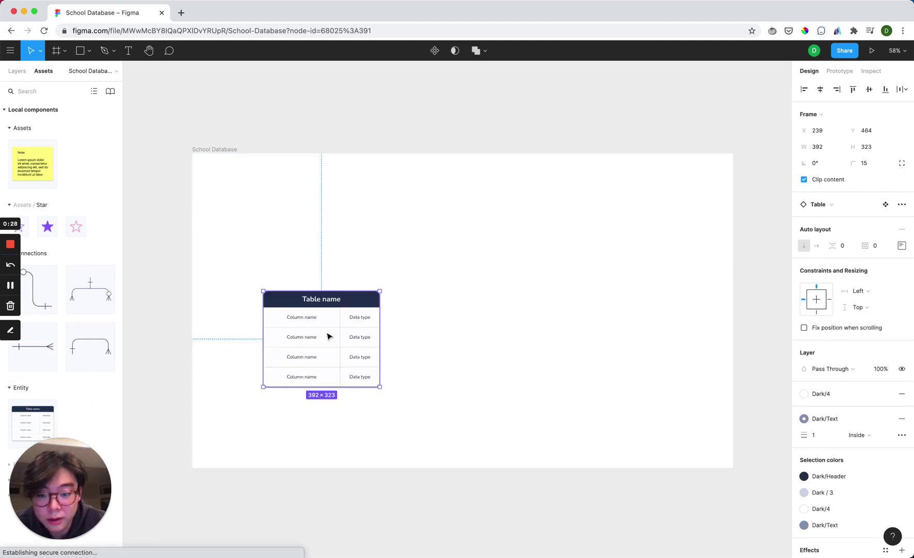
double_click(327, 304)
double_click(327, 304)
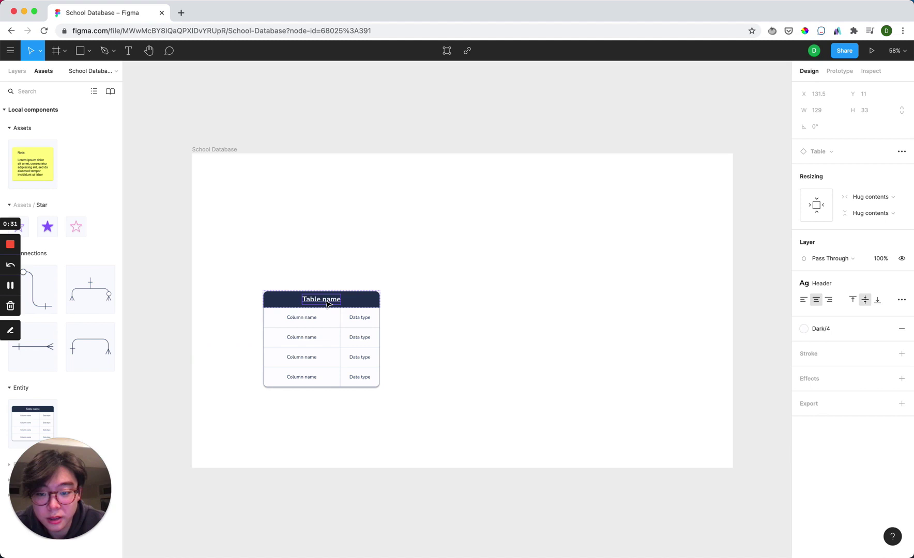
double_click(325, 300)
type("Students")
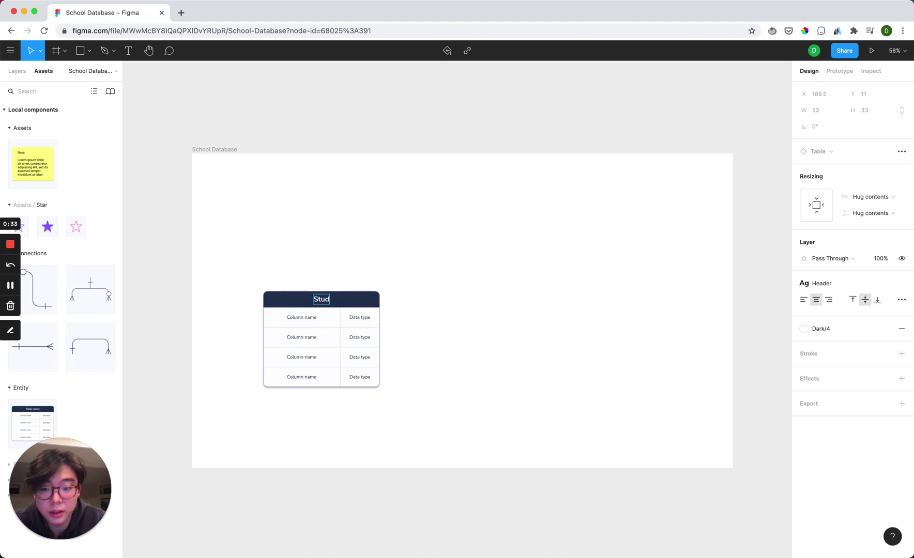
key("Escape")
left_click(409, 349)
left_click(368, 348)
Copy the Students table to its right and rename the copy Teachers
left_click(448, 360)
left_click_drag(363, 351, 617, 350)
double_click(579, 303)
double_click(577, 302)
type("Teachers")
key("Escape")
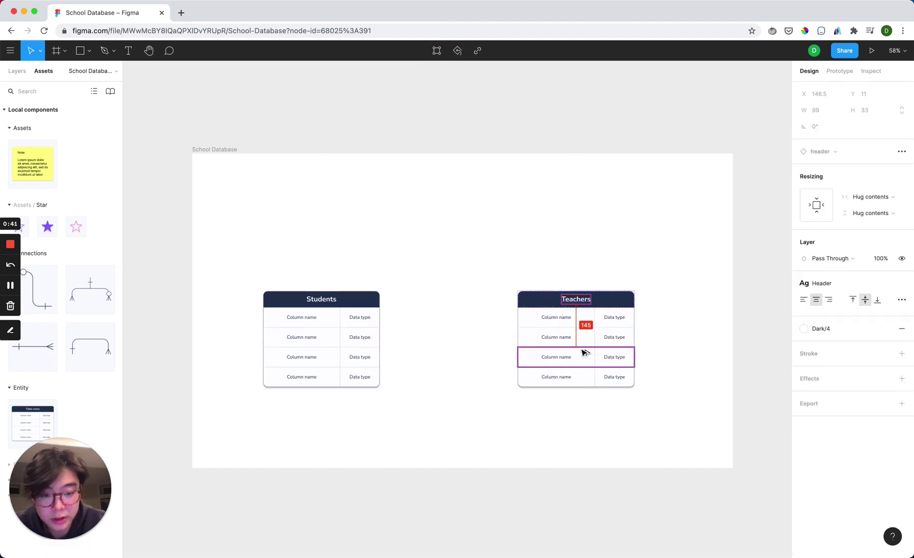
left_click(581, 350)
left_click(560, 279)
Place a copy of the table at the top centre and rename it StudentTeacher
left_click_drag(581, 347, 451, 238)
scroll(446, 212, "up", 2)
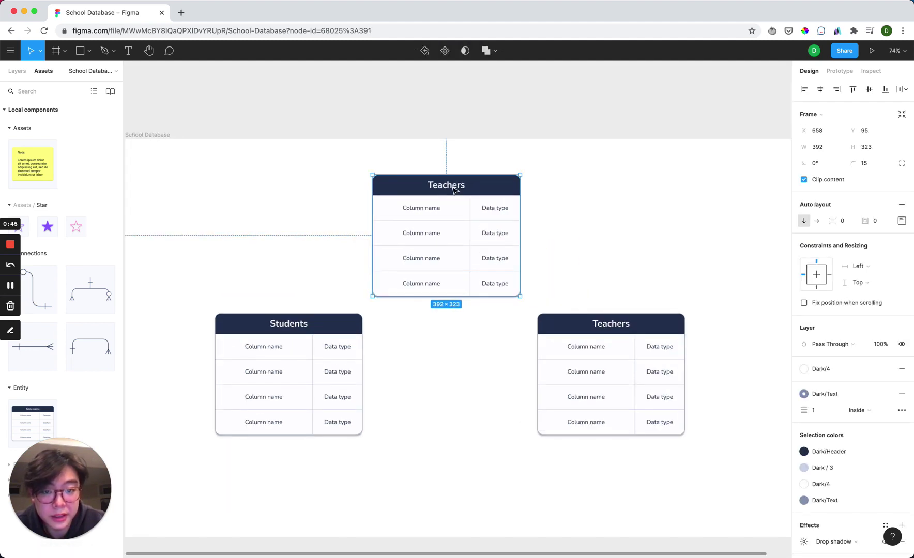
double_click(453, 191)
double_click(452, 187)
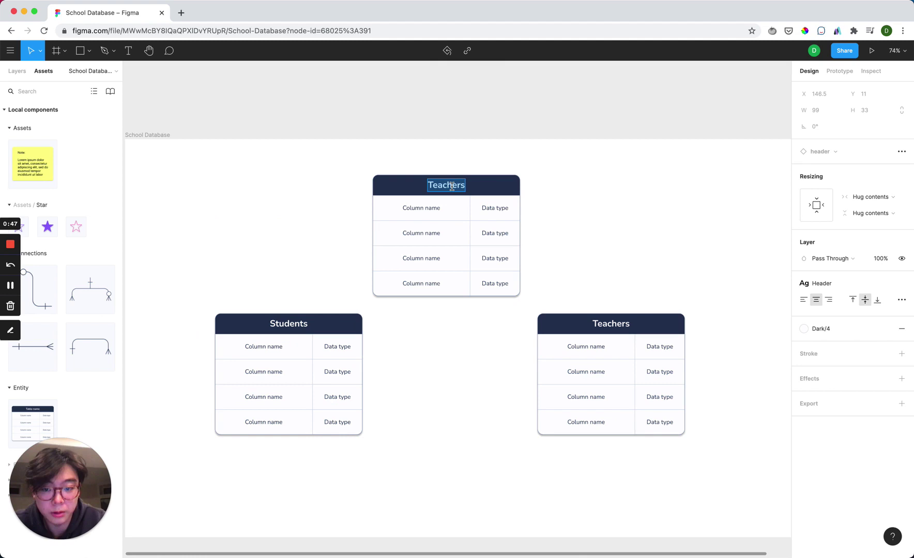
type("Student")
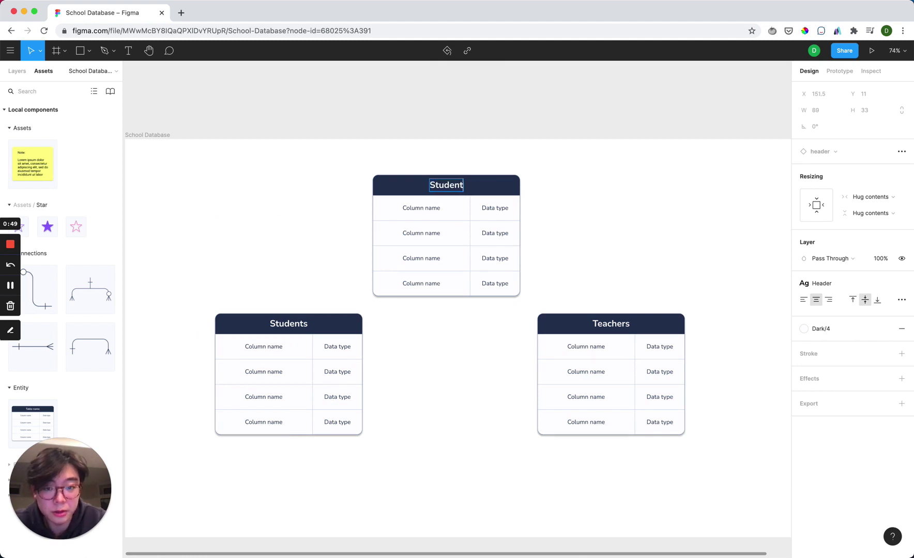
type("Teacher")
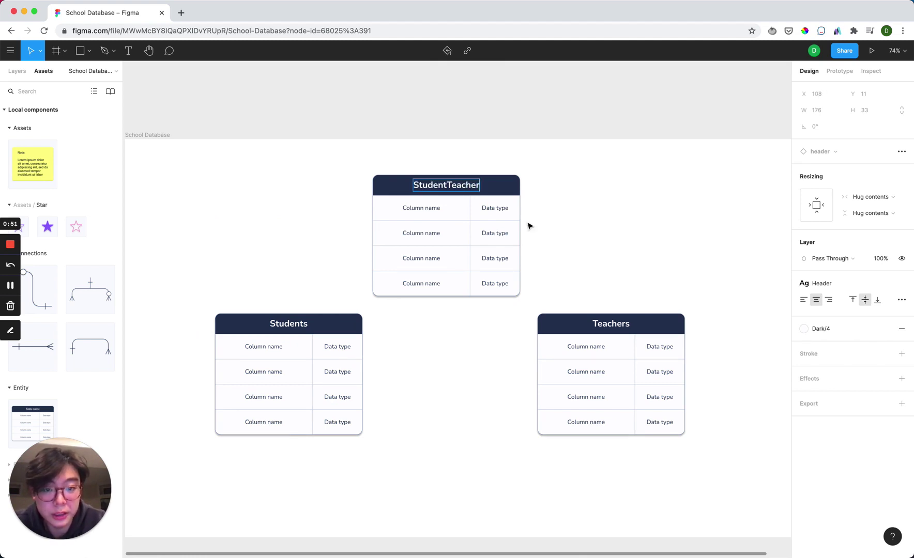
left_click(565, 251)
Spread the tables out, moving Students further left and Teachers further right
left_click_drag(292, 412, 246, 411)
left_click(455, 393)
left_click_drag(618, 367, 663, 367)
left_click(495, 368)
scroll(495, 368, "down", 3)
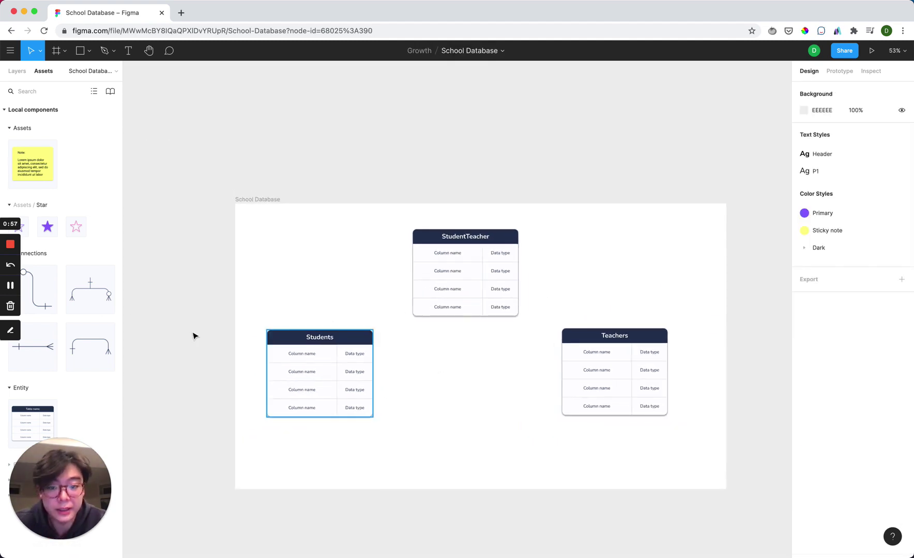
Add a curved connector, flip it, and stretch it from Students to StudentTeacher's left edge
left_click_drag(36, 309, 418, 367)
right_click(425, 374)
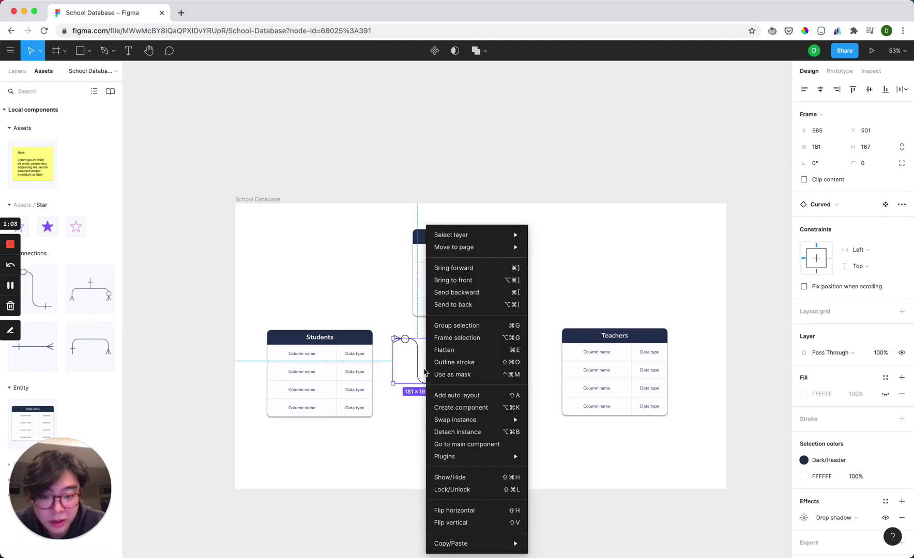
left_click(491, 511)
left_click_drag(393, 368, 374, 368)
left_click_drag(442, 368, 384, 281)
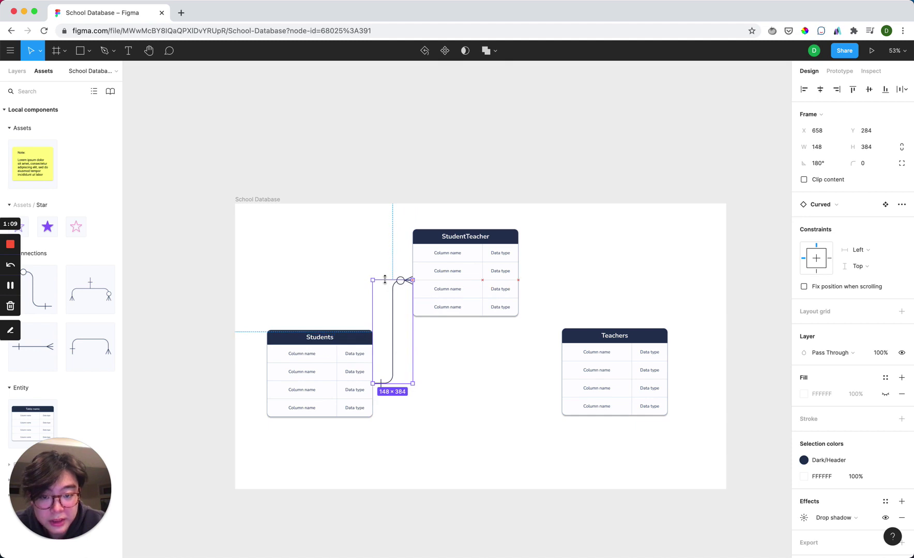
left_click_drag(410, 327, 413, 327)
left_click(439, 349)
scroll(410, 338, "left", 2)
scroll(423, 345, "up", 5)
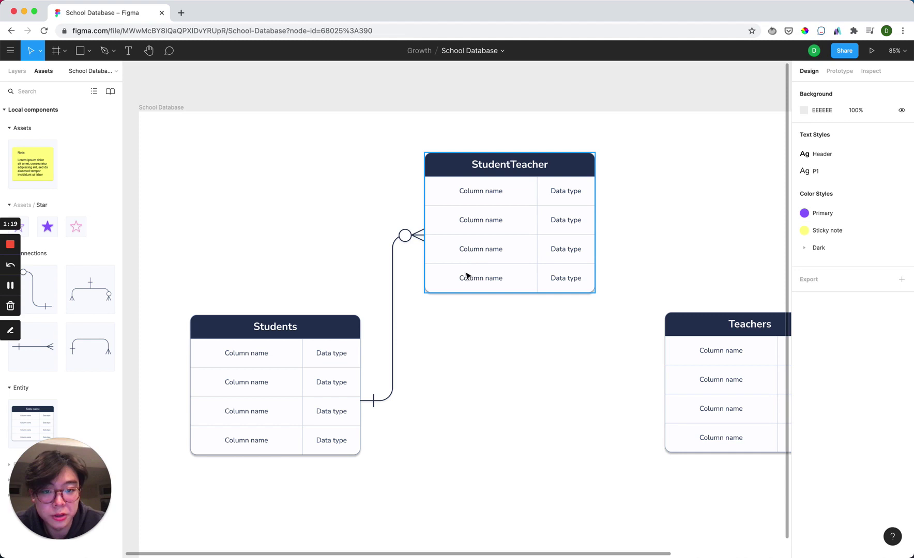
Swap the connector's StudentTeacher end instance from Zero or many to Many
scroll(380, 223, "up", 5)
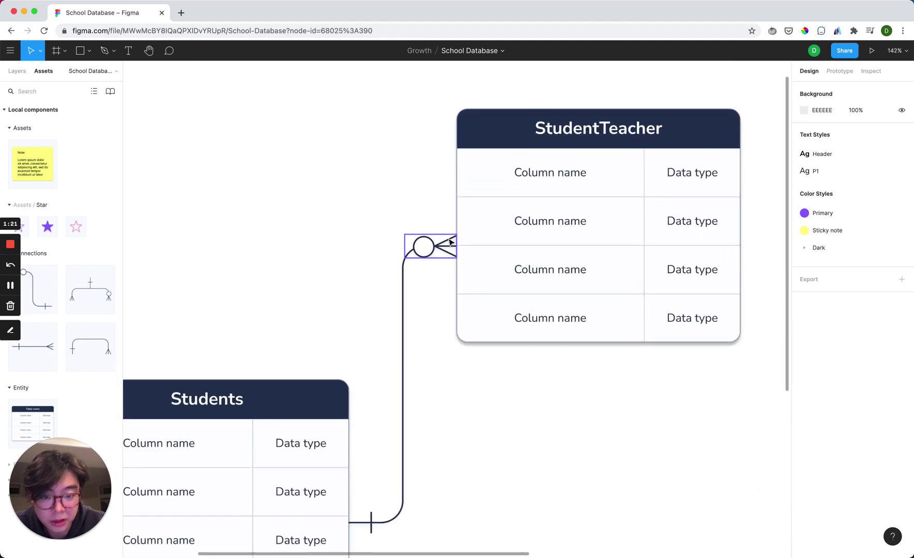
left_click(458, 256)
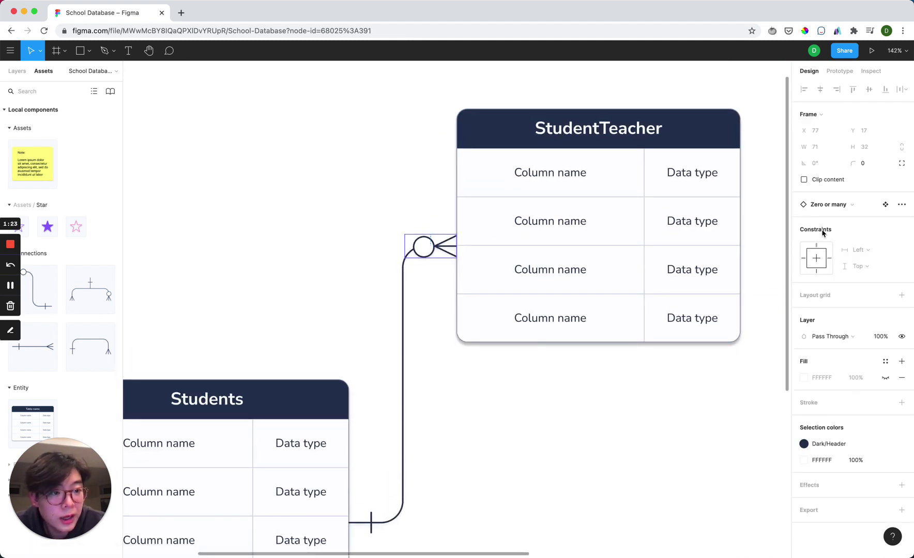
left_click(869, 205)
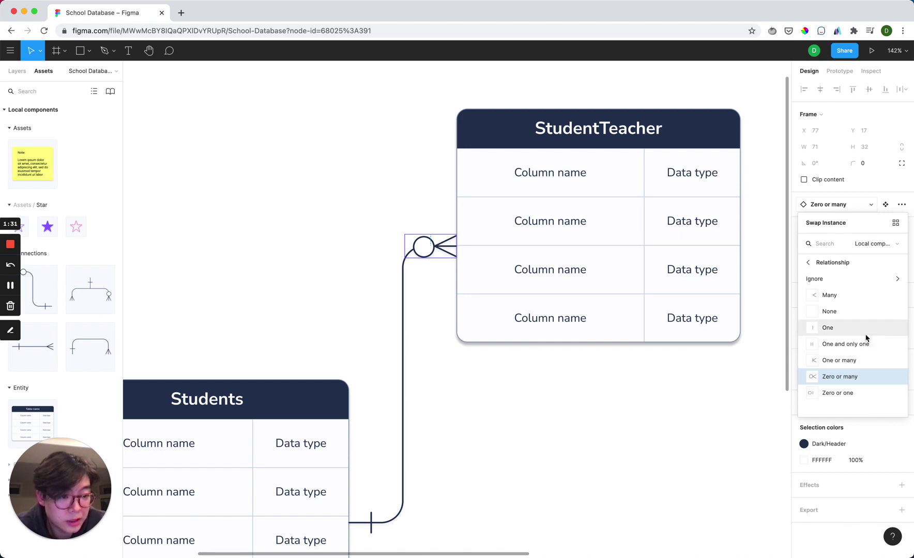
left_click(872, 302)
left_click(598, 403)
scroll(597, 404, "down", 2)
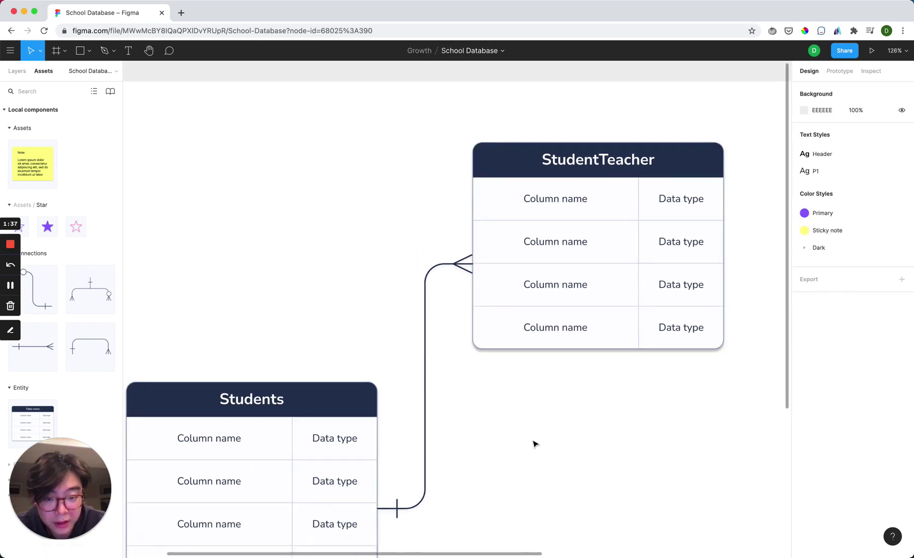
scroll(535, 445, "down", 2)
scroll(535, 446, "right", 3)
scroll(535, 446, "right", 2)
Duplicate the connector, flip it horizontally, and stretch it to reach the Teachers table
left_click_drag(293, 412, 620, 415)
right_click(620, 416)
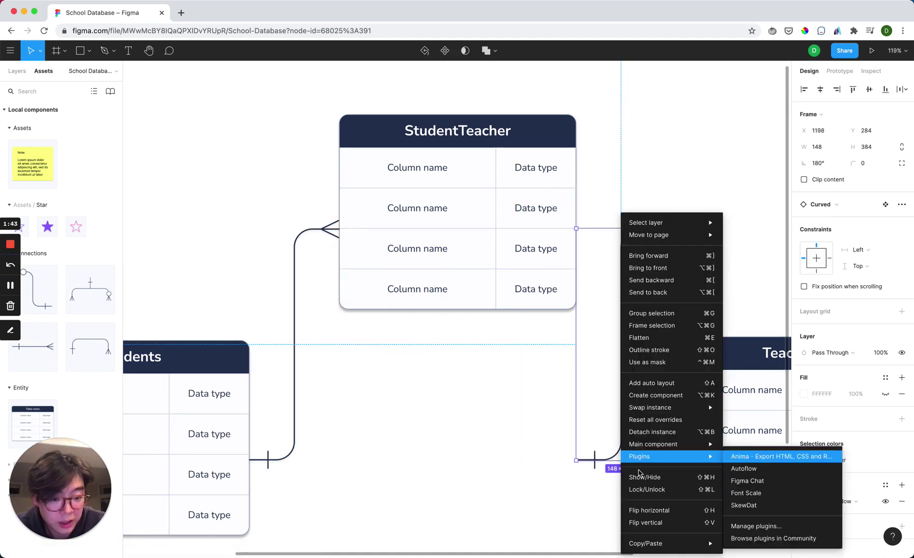
left_click(646, 511)
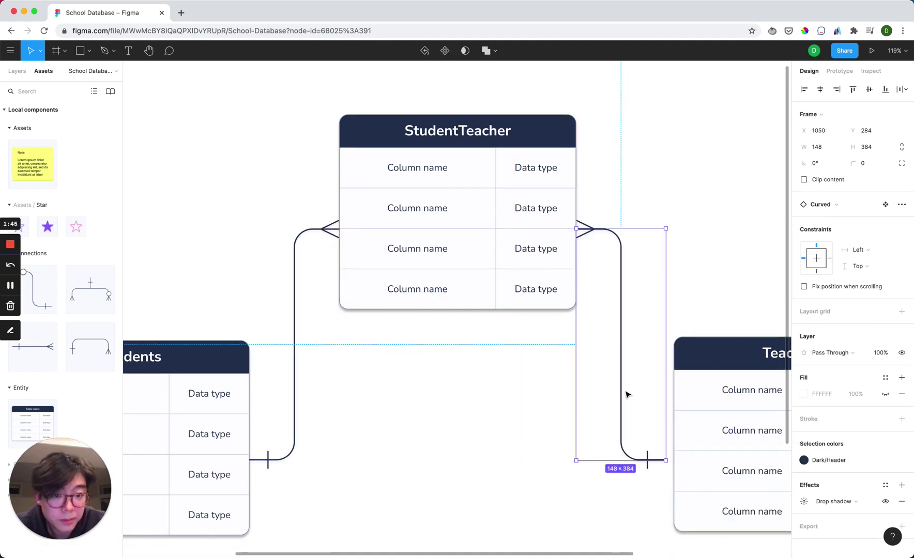
left_click_drag(663, 393, 674, 394)
left_click(500, 459)
Select all three tables and both connectors and move them to the frame centre
key("shift+1")
scroll(500, 459, "down", 3)
left_click_drag(673, 188, 271, 437)
left_click_drag(274, 381, 291, 389)
left_click(290, 257)
key("shift+1")
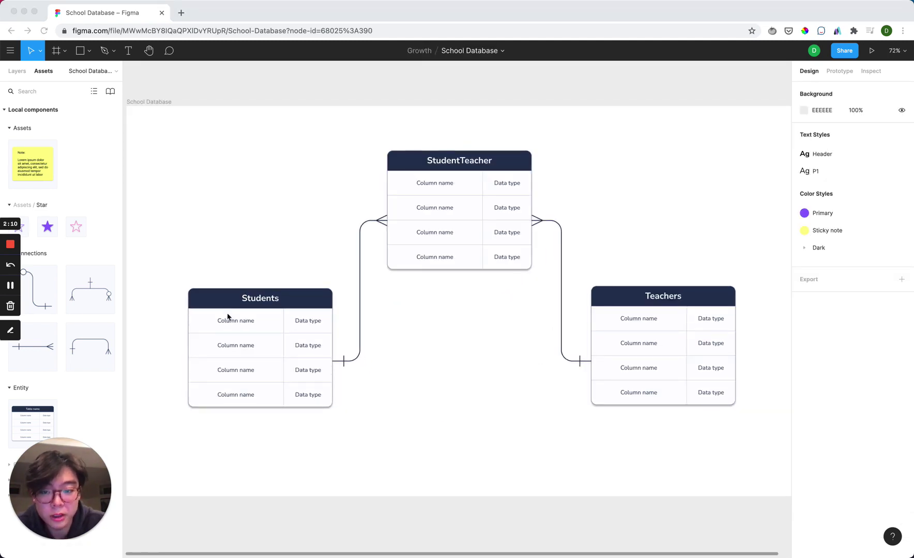
Set the first Students row's cell variant to Primary key, giving it the key star icon
left_click(253, 283)
scroll(263, 320, "up", 5)
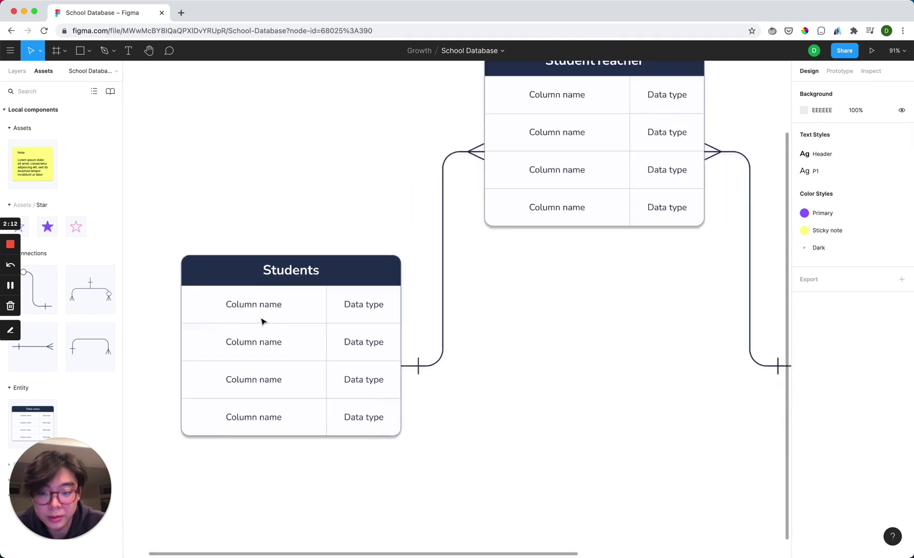
scroll(261, 322, "up", 5)
left_click(284, 314)
left_click(285, 314)
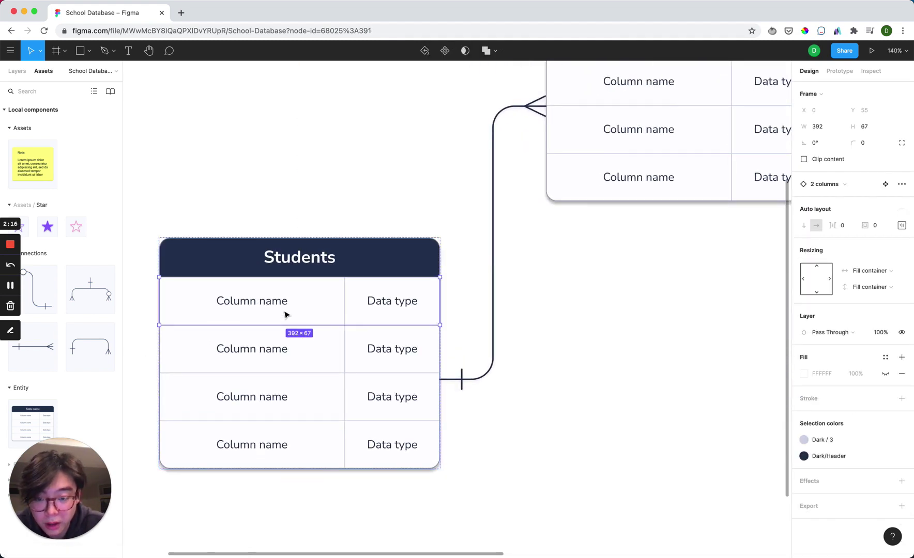
left_click(285, 314)
left_click(840, 185)
left_click(840, 340)
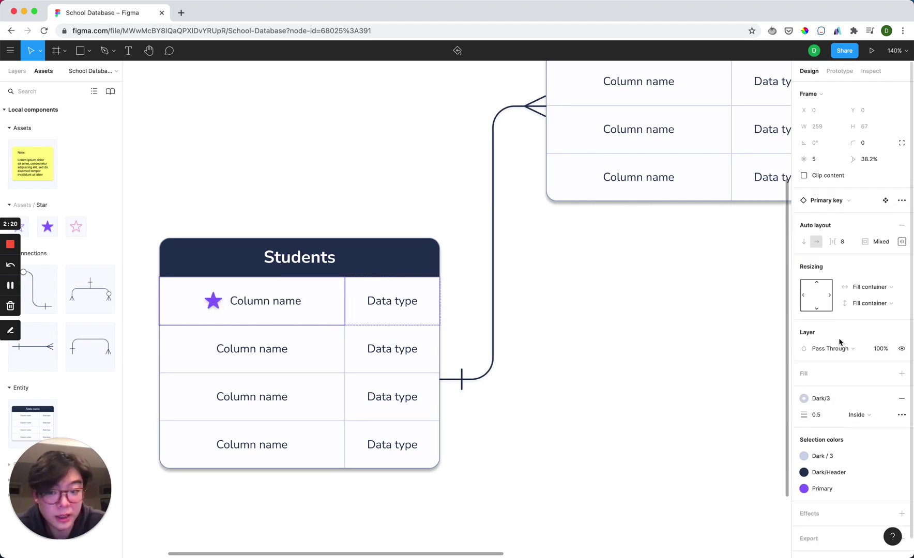
left_click(848, 201)
left_click(846, 306)
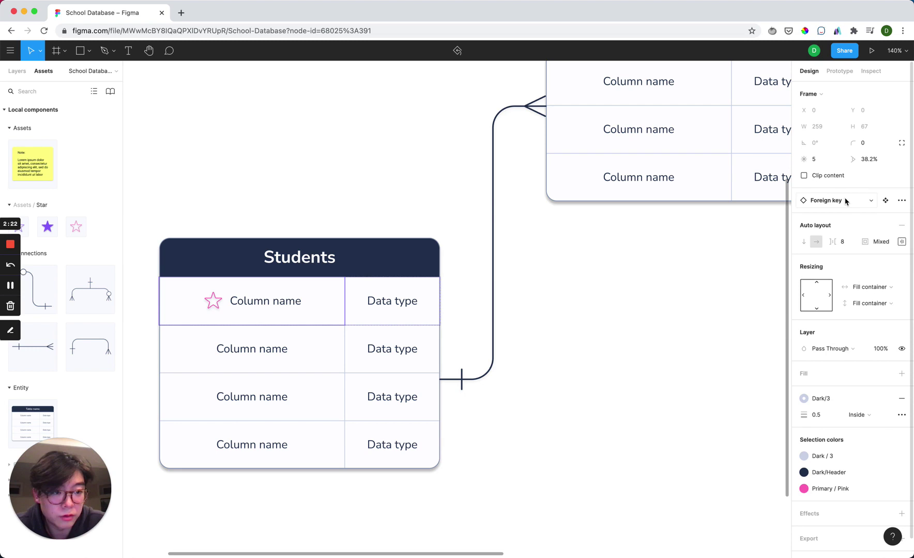
left_click(846, 201)
left_click(843, 274)
left_click(845, 201)
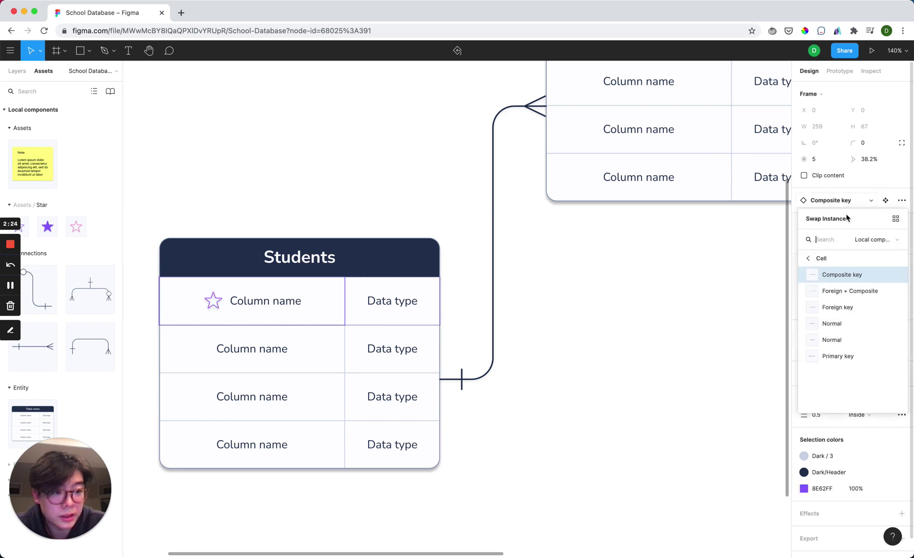
left_click(841, 355)
left_click(506, 429)
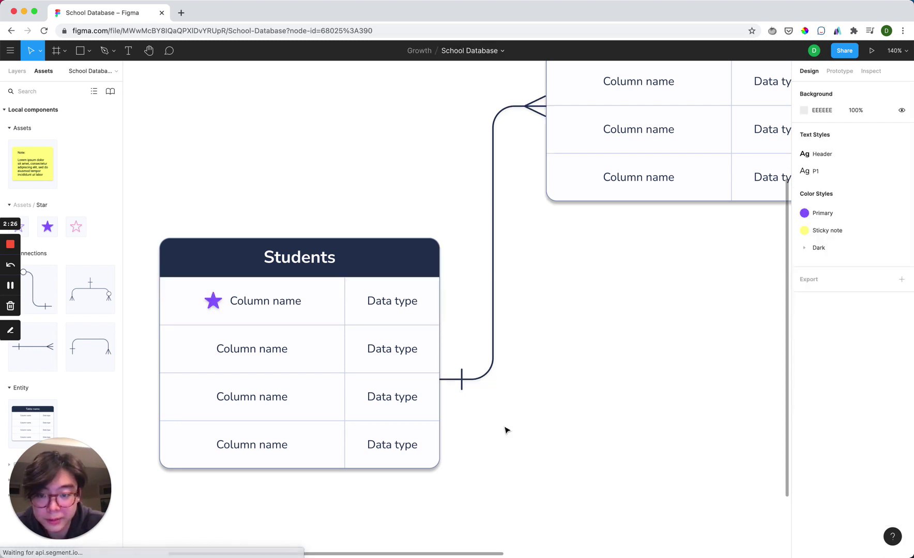
Enter Integer as the first row's data type and student_id as its column name
left_click(392, 297)
double_click(392, 299)
double_click(390, 300)
double_click(387, 302)
type("Integer")
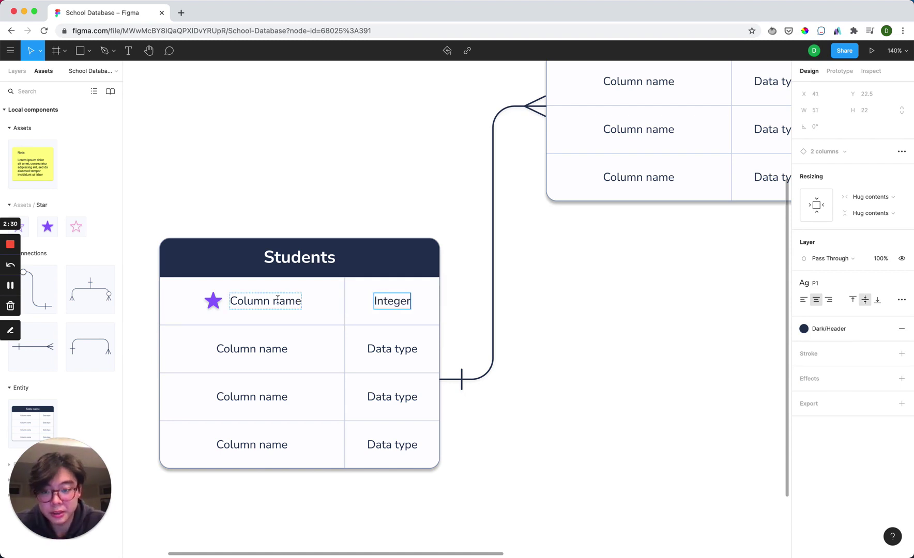
double_click(277, 300)
left_click(278, 300)
type("stud")
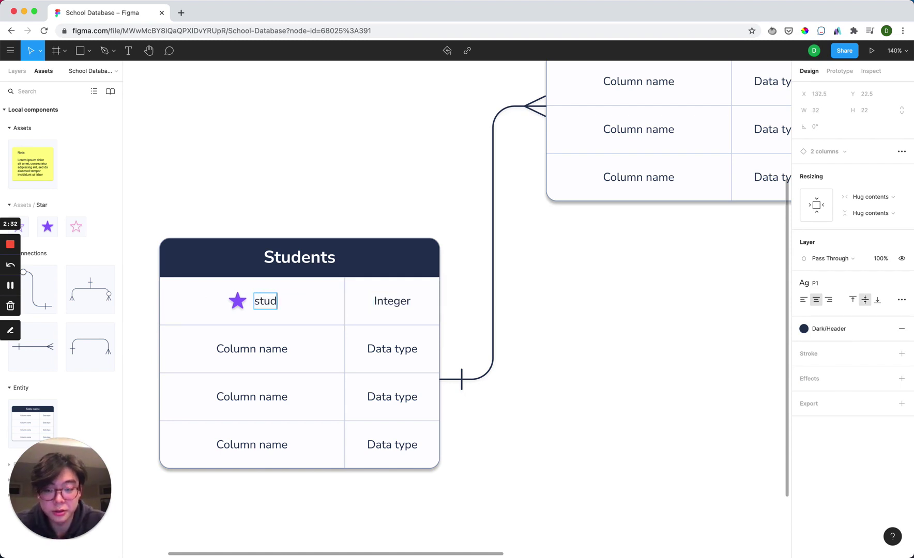
type("ent_id")
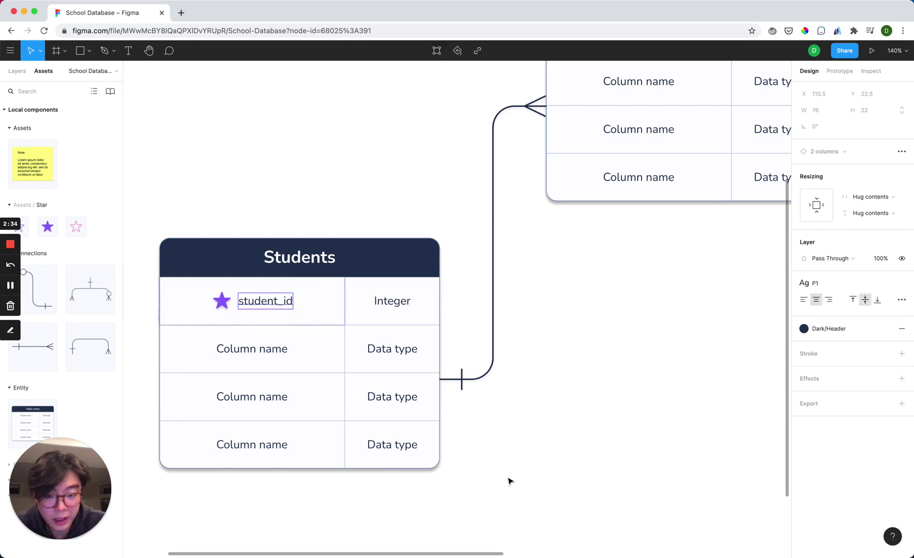
Paste copies of the third Students row and delete the extra pasted one
left_click(508, 481)
left_click(278, 417)
left_click(277, 419)
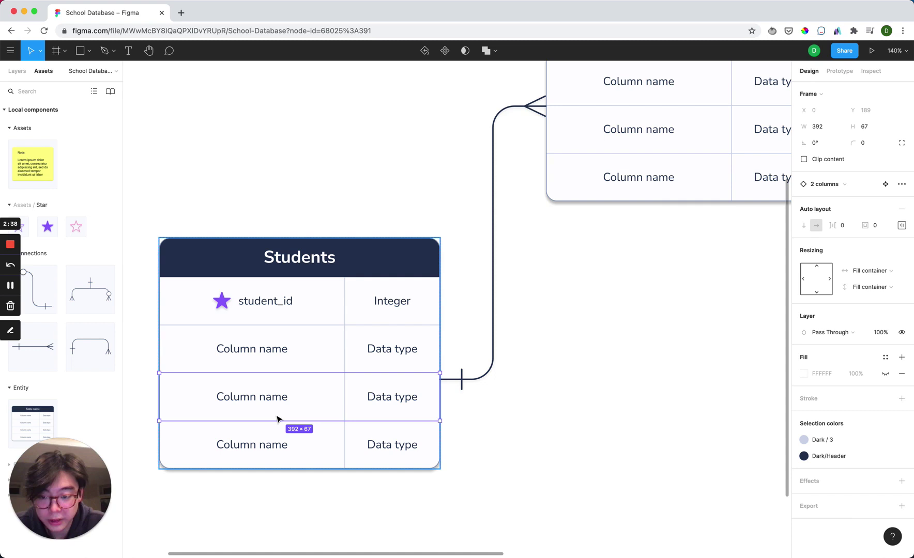
key("ctrl+v")
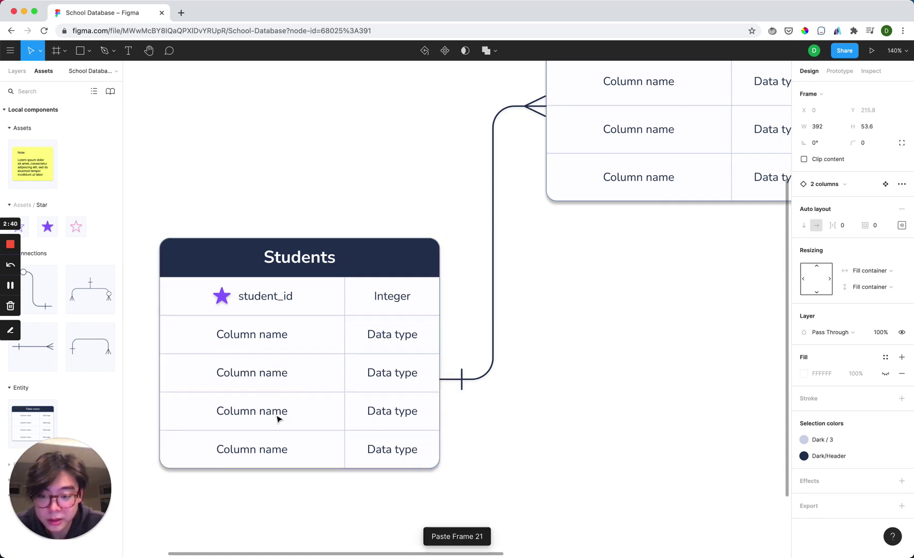
key("ctrl+v")
key("ctrl+v")
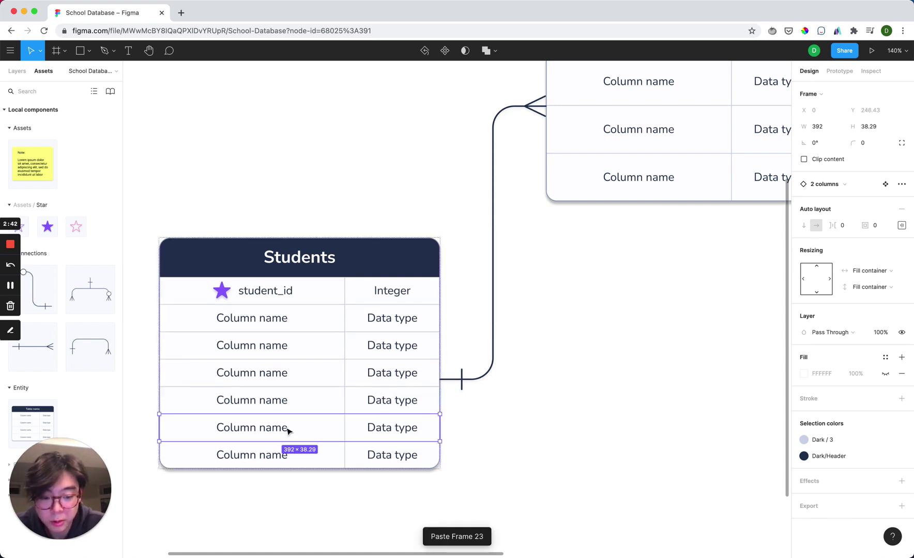
key("Delete")
Remove the surplus bottom row from the Students table, undoing an accidental cell deletion
left_click(284, 432)
double_click(284, 419)
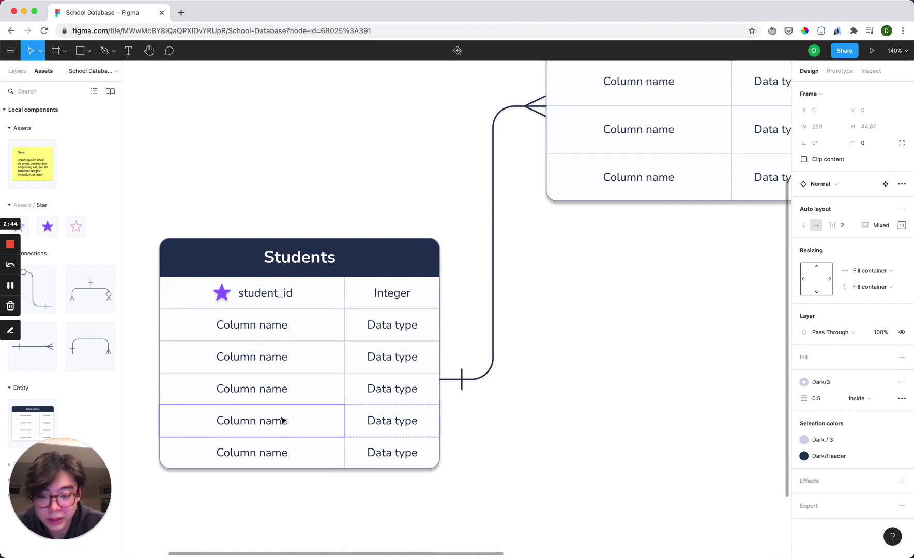
key("Delete")
key("ctrl+z")
left_click(310, 454)
key("Delete")
Make the Students table taller and wider to fit its rows
left_click(256, 264)
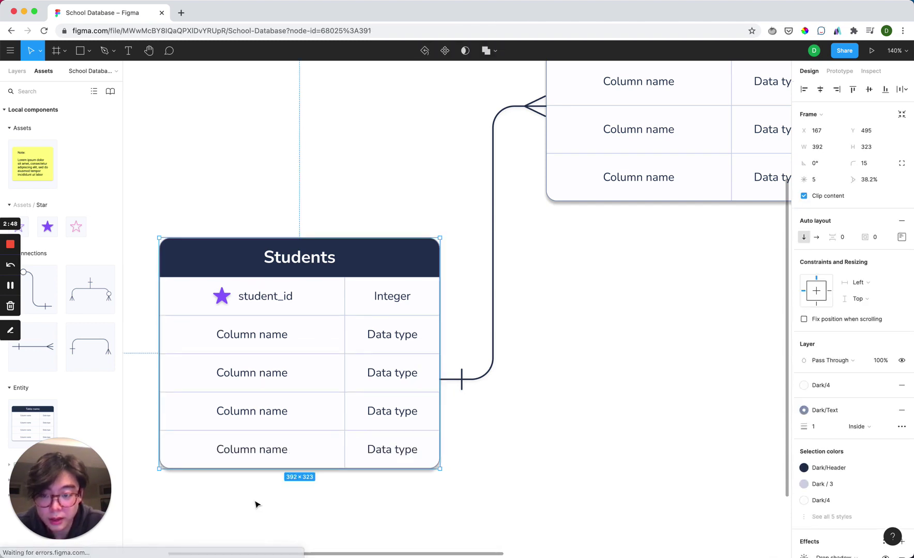
scroll(257, 505, "down", 5)
scroll(290, 437, "down", 3)
left_click_drag(289, 392, 290, 451)
left_click_drag(225, 384, 179, 384)
left_click(436, 395)
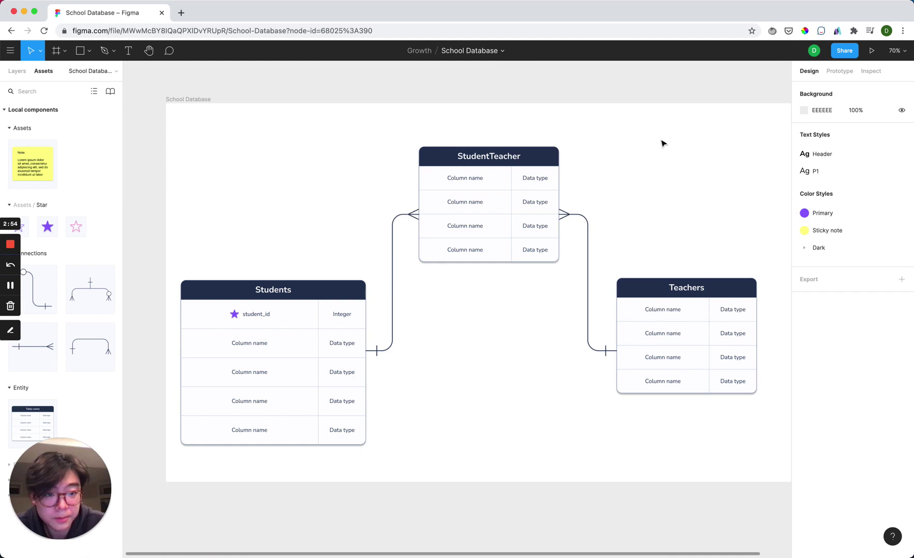
Select the whole diagram and drop a Sticky note component beside StudentTeacher
left_click_drag(723, 161, 313, 408)
scroll(313, 407, "left", 3)
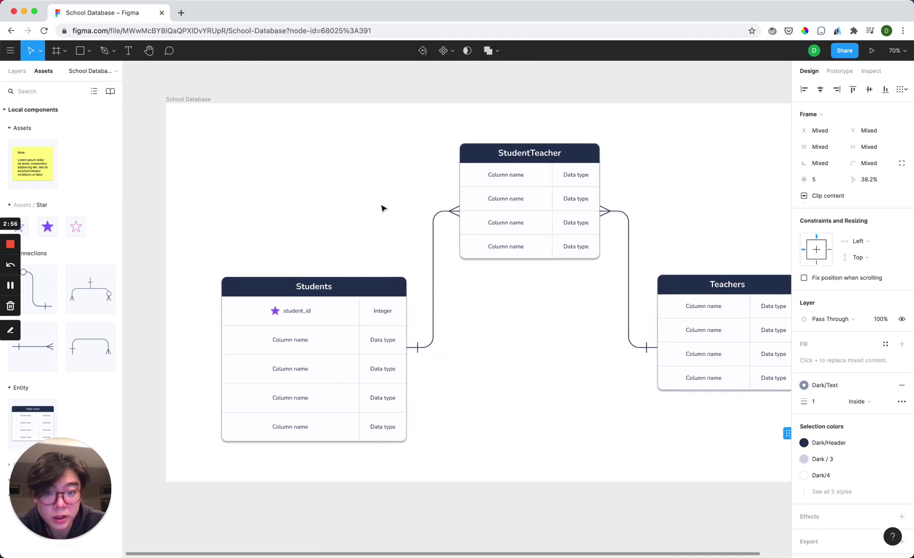
left_click_drag(55, 171, 364, 164)
scroll(274, 209, "up", 2)
scroll(284, 209, "up", 3)
Replace the sticky note's text with "This table still needs to be updated"
double_click(411, 166)
type("This table st")
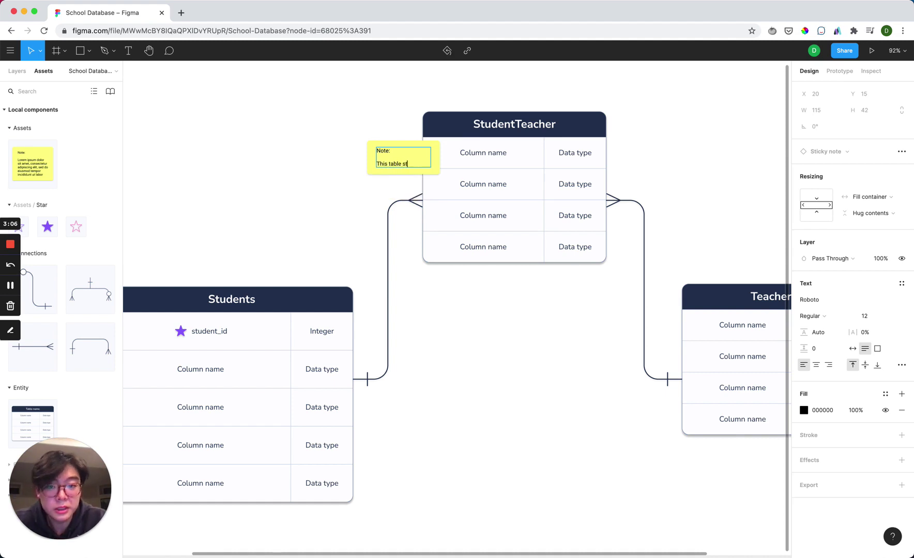
type("ill needs to be updated")
left_click(455, 332)
scroll(455, 332, "down", 3)
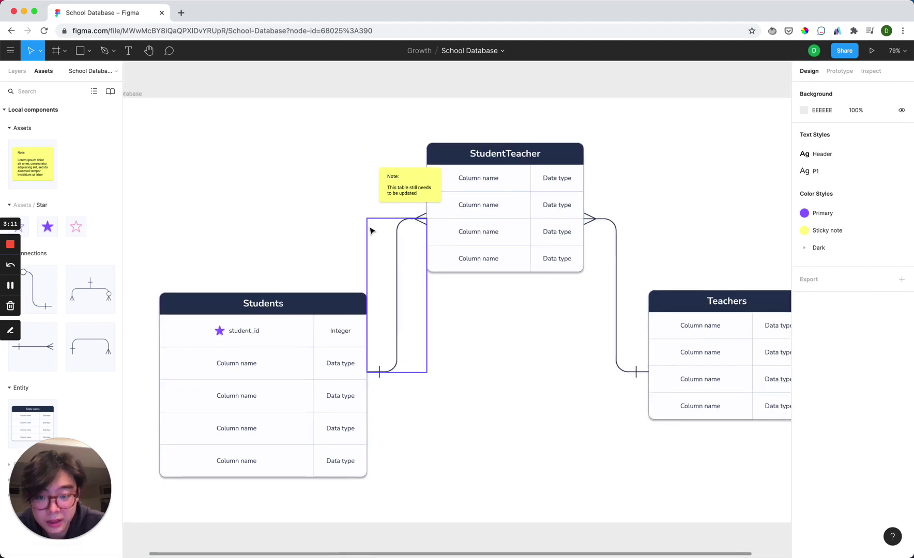
Pin a comment on StudentTeacher telling a teammate to check this out, and post it
key("c")
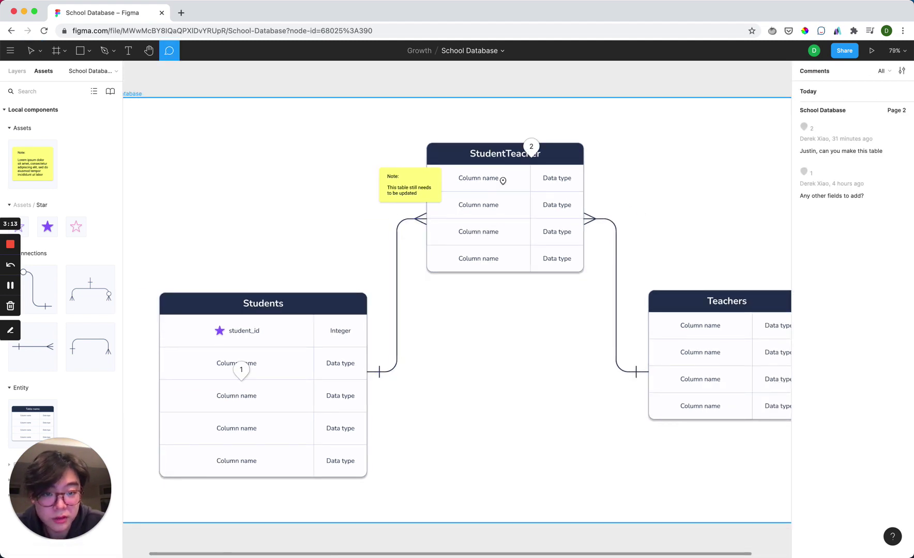
left_click(448, 179)
type("Justin check this out")
left_click(508, 197)
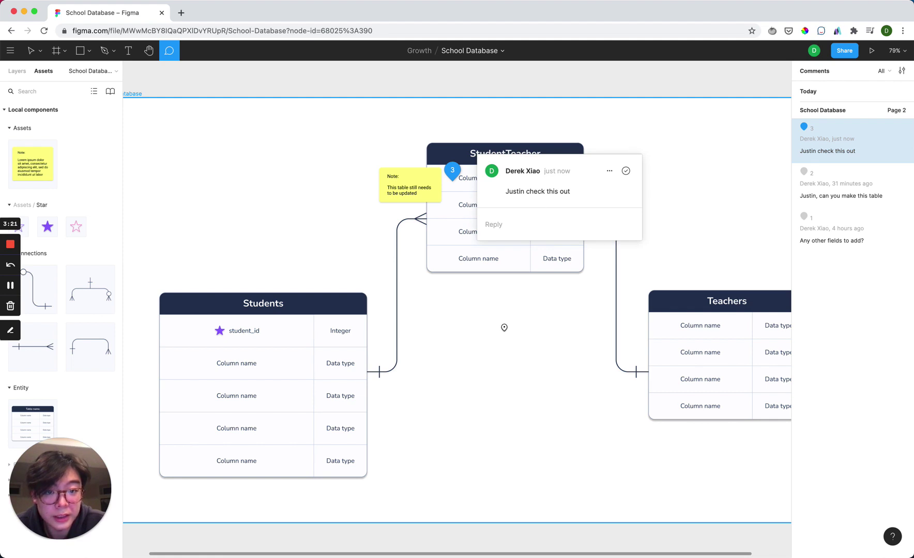
key("Escape")
key("Escape")
scroll(506, 336, "down", 2)
scroll(506, 336, "down", 2)
scroll(505, 336, "right", 2)
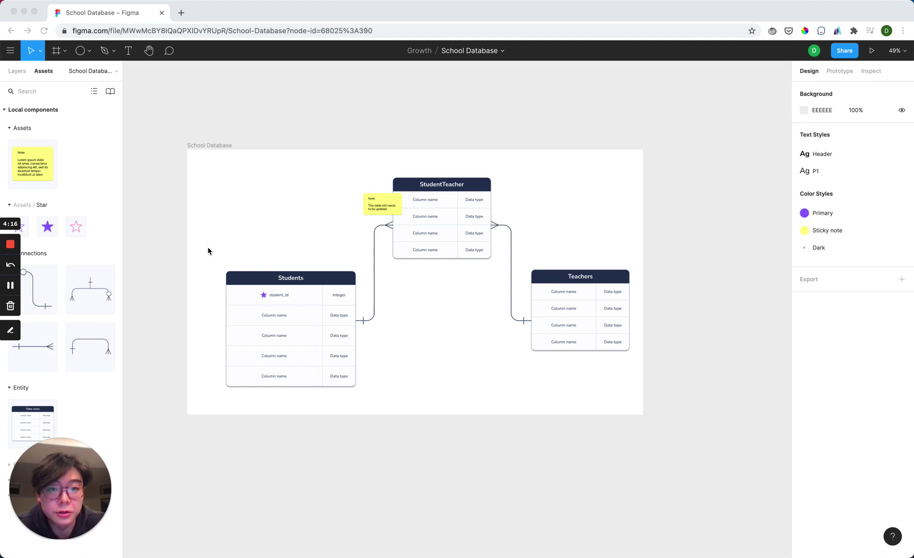
Add a "Hello World" text label and position it above the Students table
left_click(133, 54)
left_click(248, 235)
type("Hell")
type("ow")
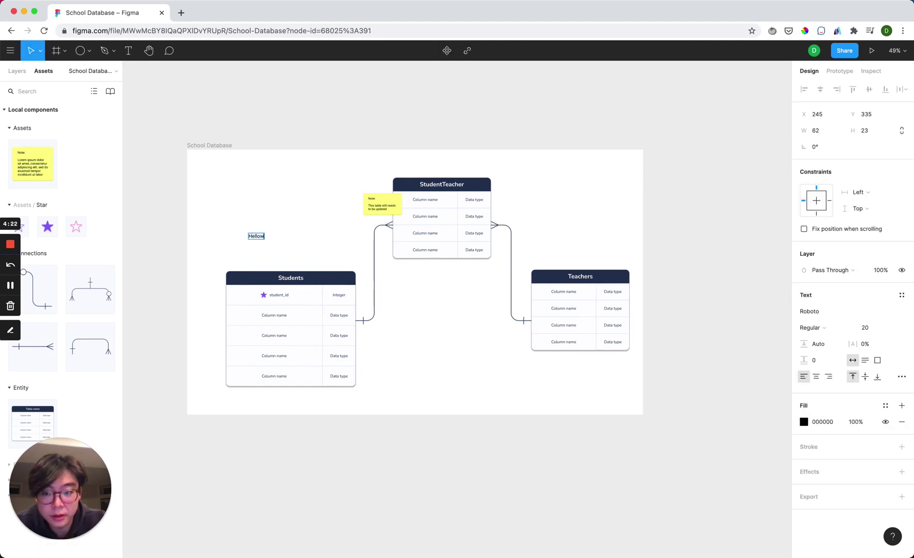
key("BackSpace")
type("World")
key("Escape")
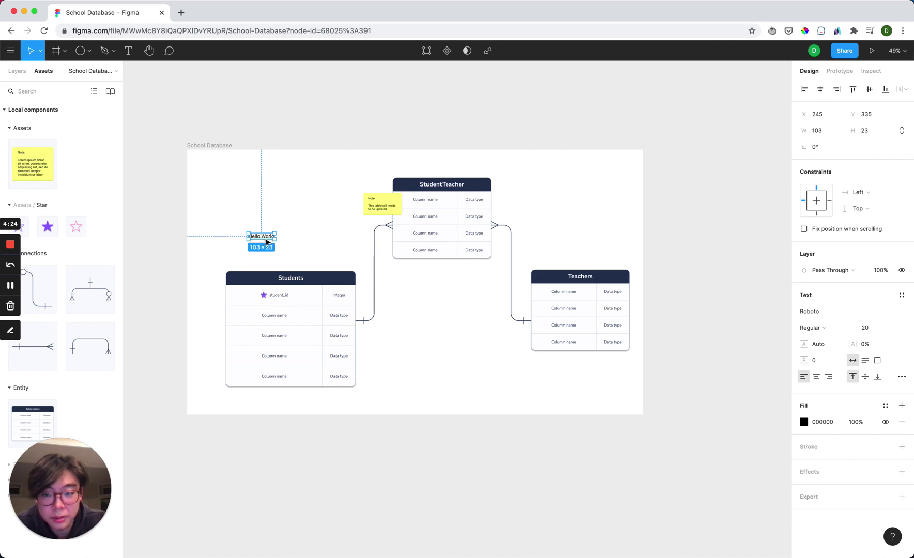
left_click_drag(266, 242, 314, 253)
Draw a star shape in the diagram's upper-left area
left_click(149, 56)
left_click(81, 52)
left_click(89, 57)
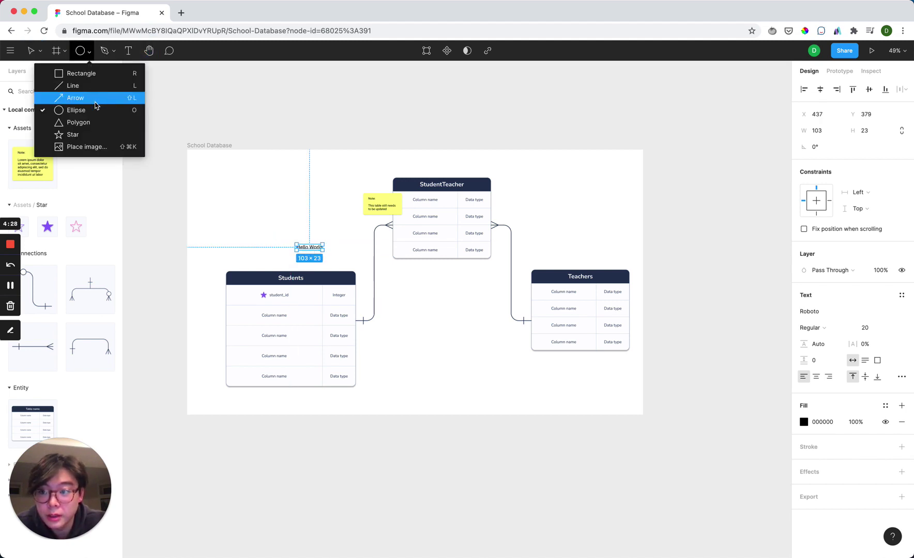
left_click(91, 135)
mouse_move(256, 187)
left_mouse_down()
mouse_move(297, 228)
mouse_move(262, 211)
left_mouse_up()
Give the StudentTeacher table header the purple Primary fill style instead of Dark/Header
left_click(411, 181)
double_click(410, 179)
left_click(412, 186)
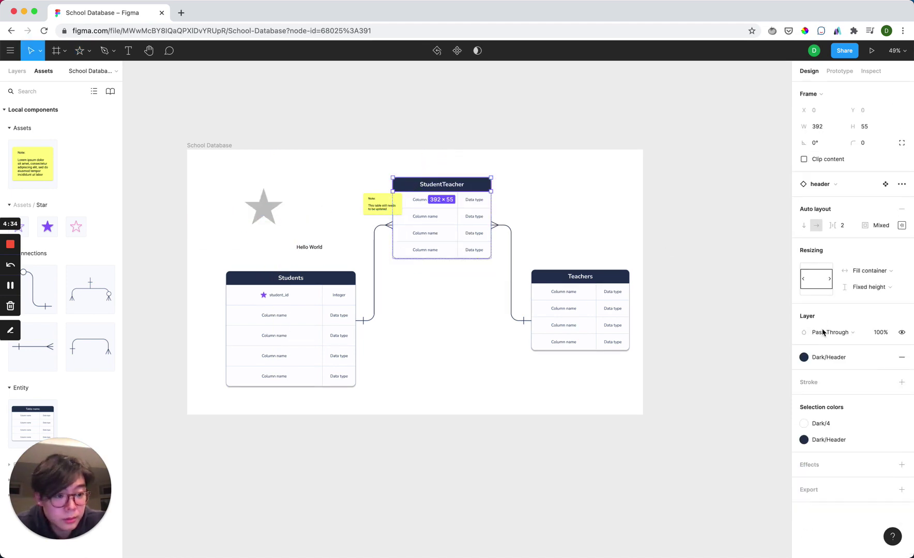
left_click(822, 357)
left_click(813, 425)
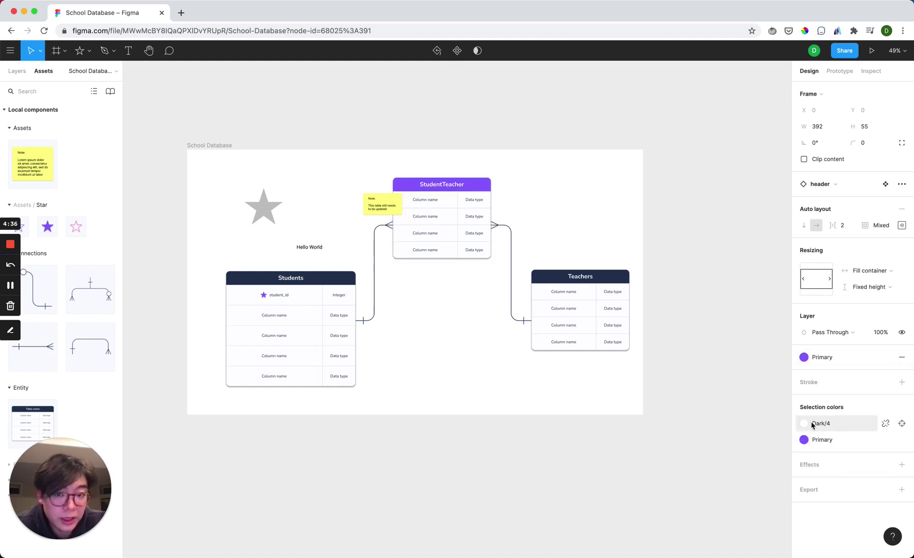
left_click(484, 341)
Recolour the StudentTeacher–Teachers connector to purple Primary, replacing a mistaken yellow choice
left_click(511, 302)
left_click(819, 465)
left_click(712, 503)
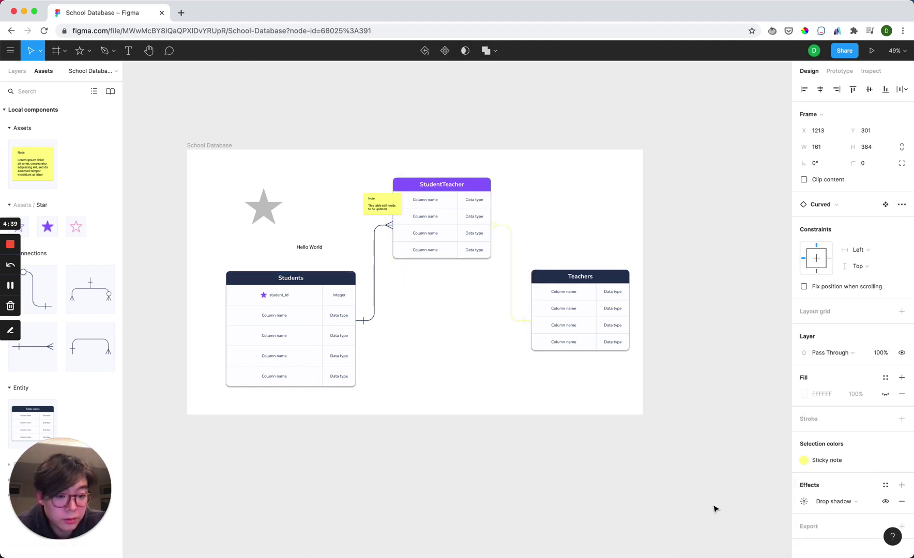
left_click(827, 461)
left_click(695, 504)
left_click(501, 375)
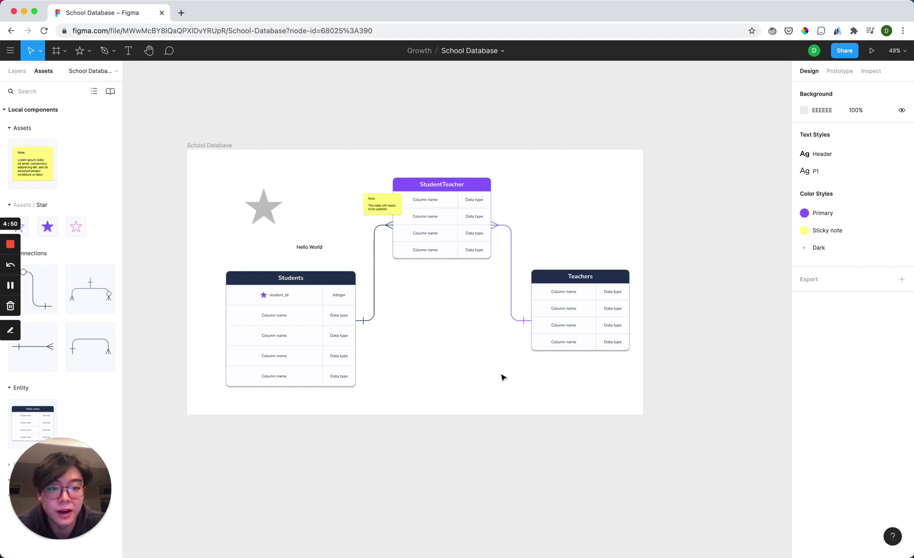
left_click(10, 285)
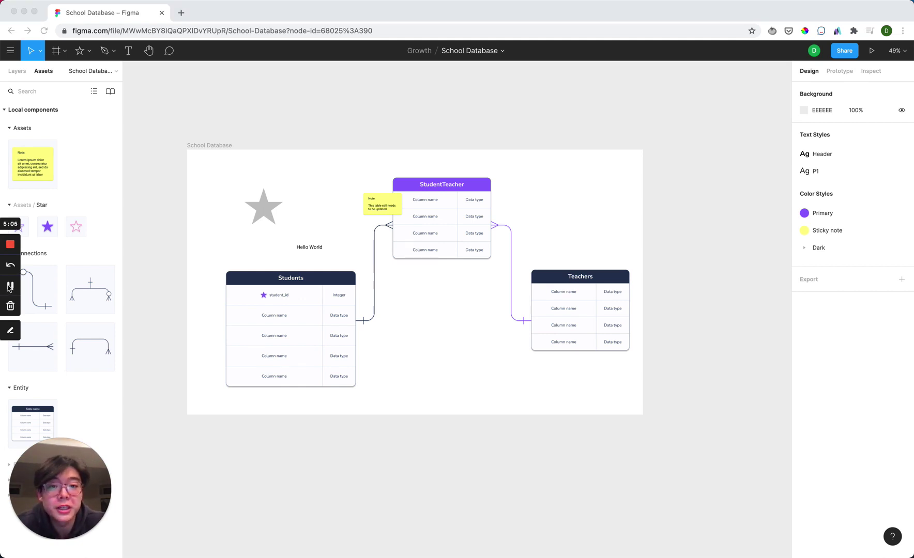